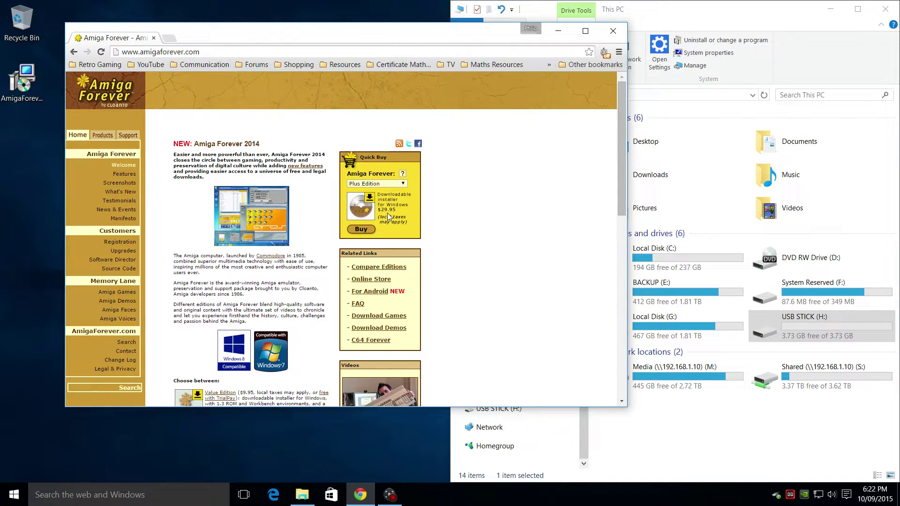
Look up the Value Edition in the Amiga Forever site's Quick Buy box and close the browser.
click(403, 184)
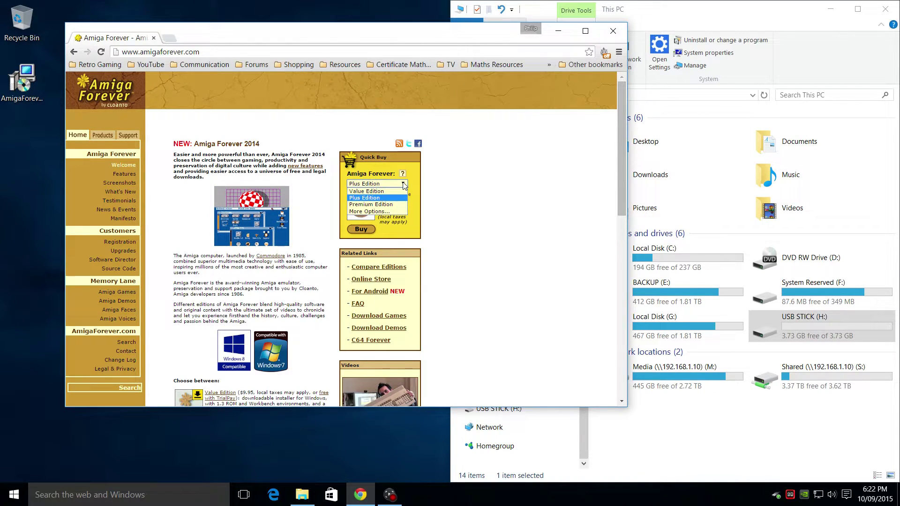
click(378, 195)
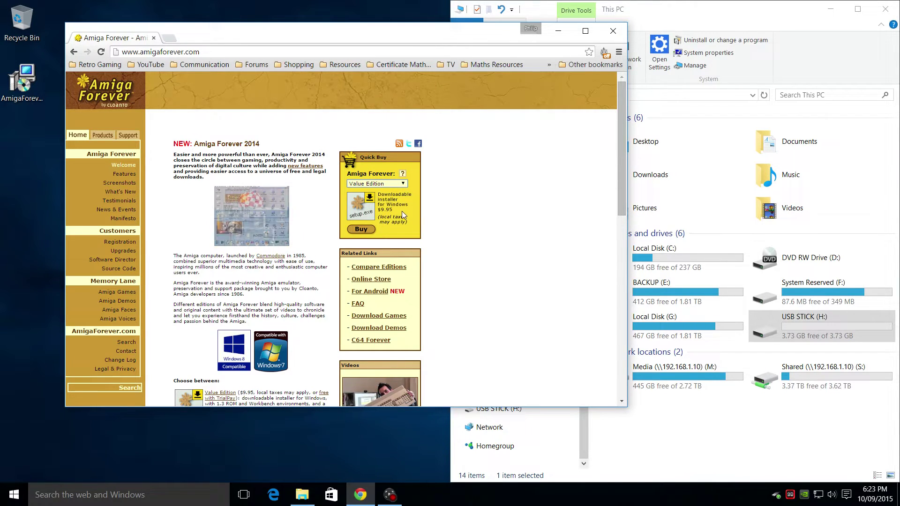
click(612, 30)
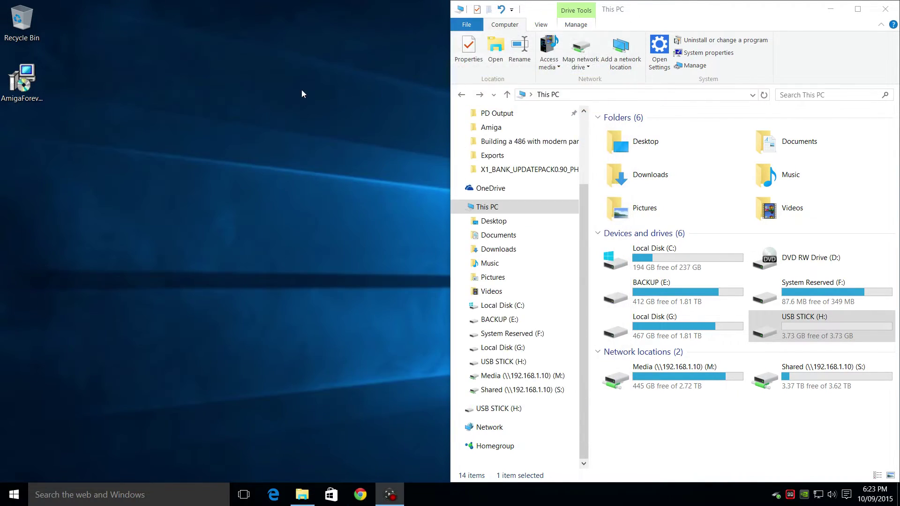
Install and start Amiga Forever Value Edition using the installer on the desktop, and dismiss the tip of the day.
double_click(25, 84)
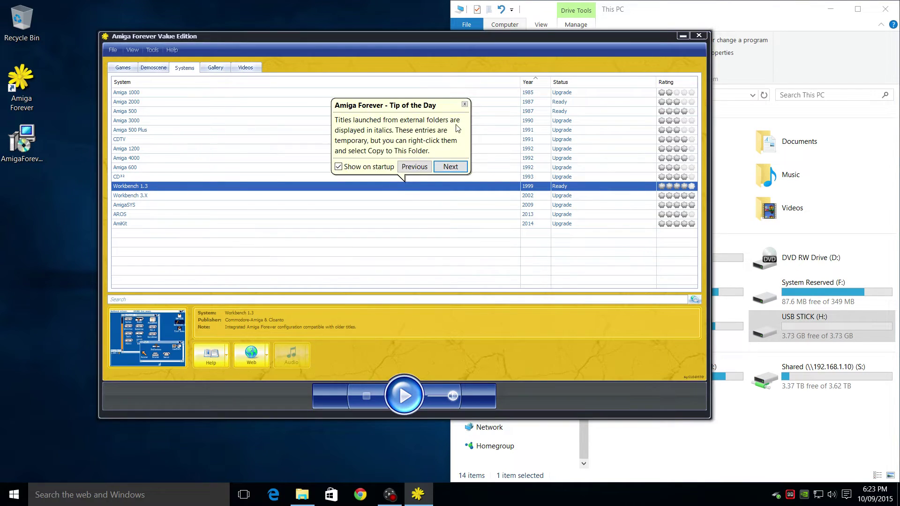
click(467, 108)
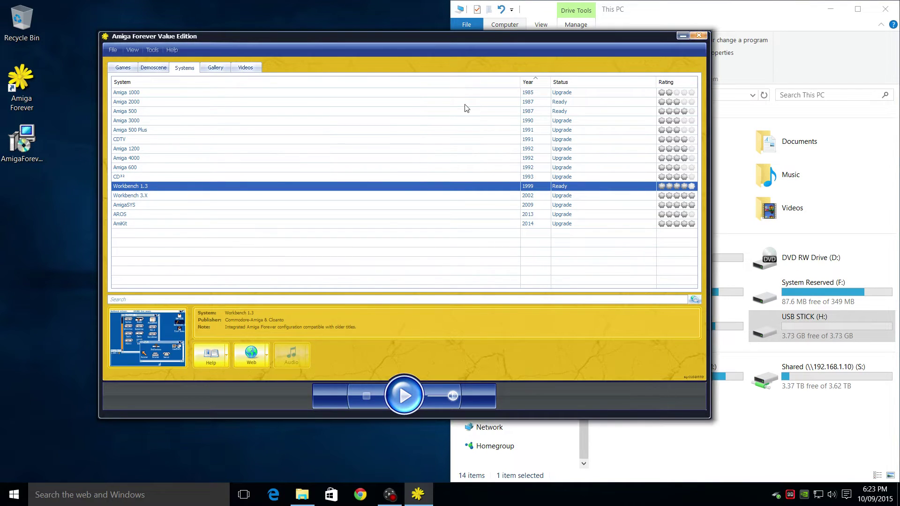
Look through the Games and Demoscene lists and return to the Systems list.
click(123, 69)
click(158, 69)
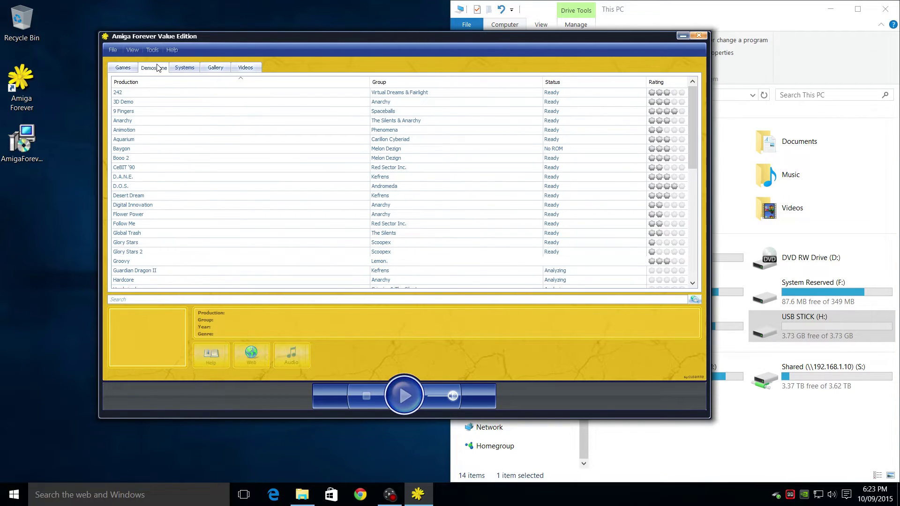
click(183, 70)
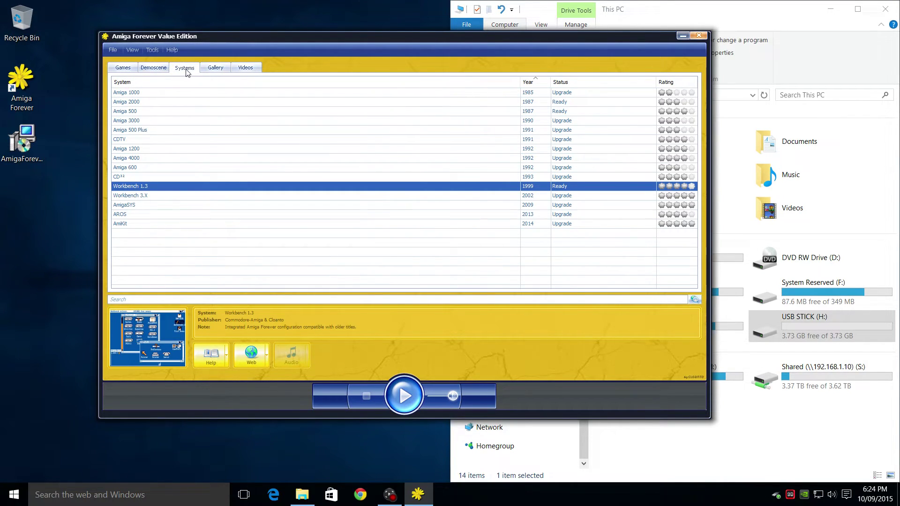
Edit the Workbench 1.3 system's configuration, setting the model to Amiga 500 and the ROM to Amiga 1.3.
drag(219, 34, 179, 14)
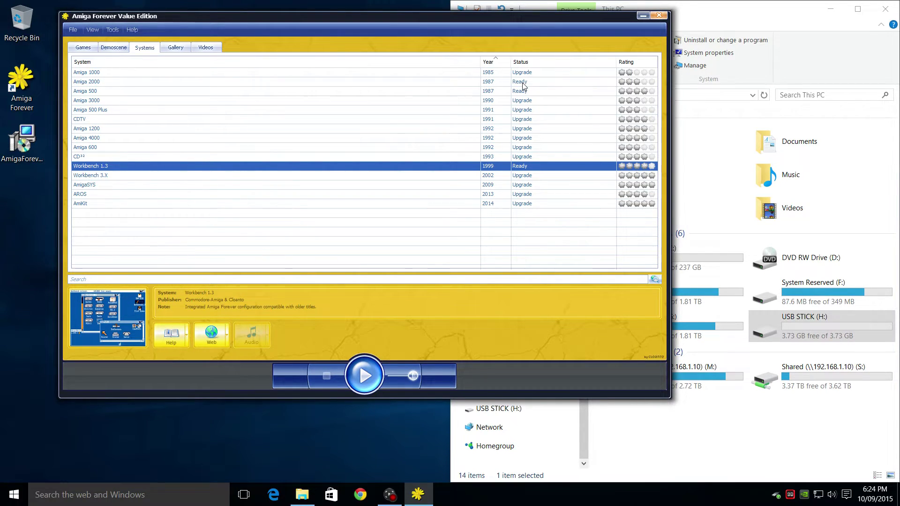
right_click(112, 168)
click(135, 194)
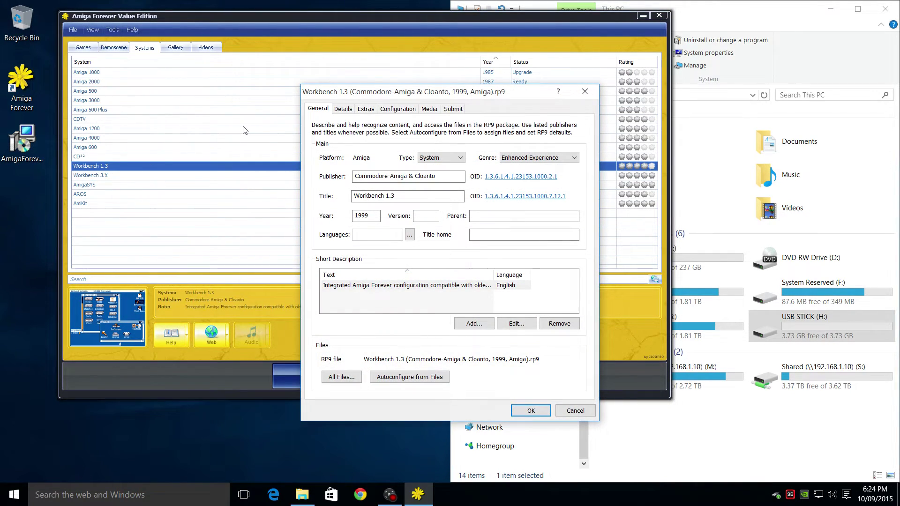
click(398, 111)
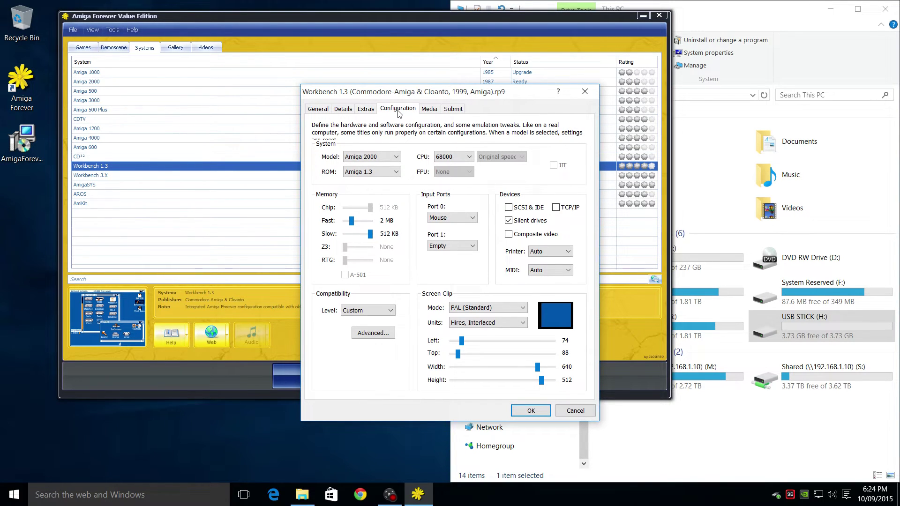
click(395, 158)
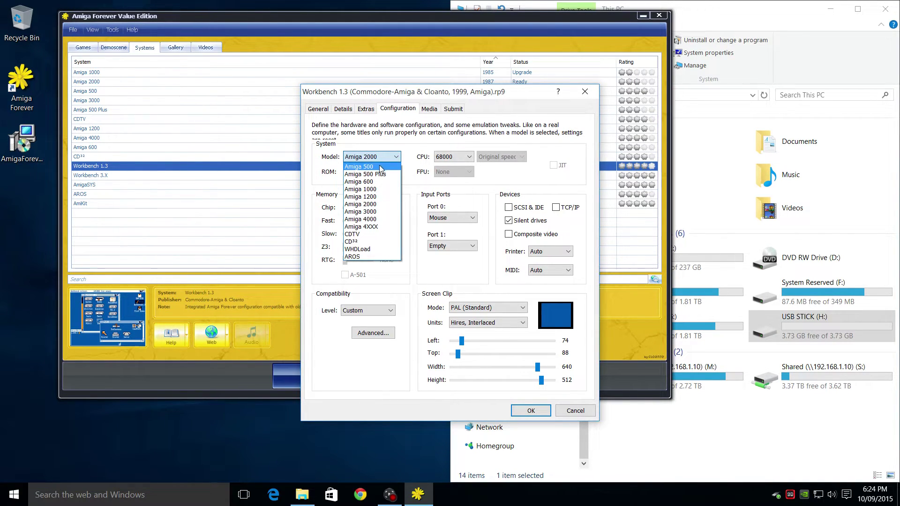
click(381, 167)
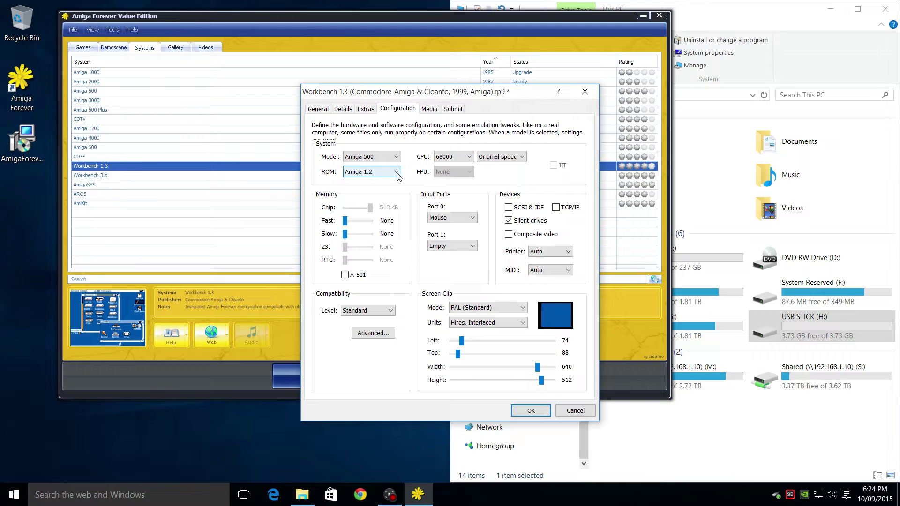
click(397, 173)
click(378, 188)
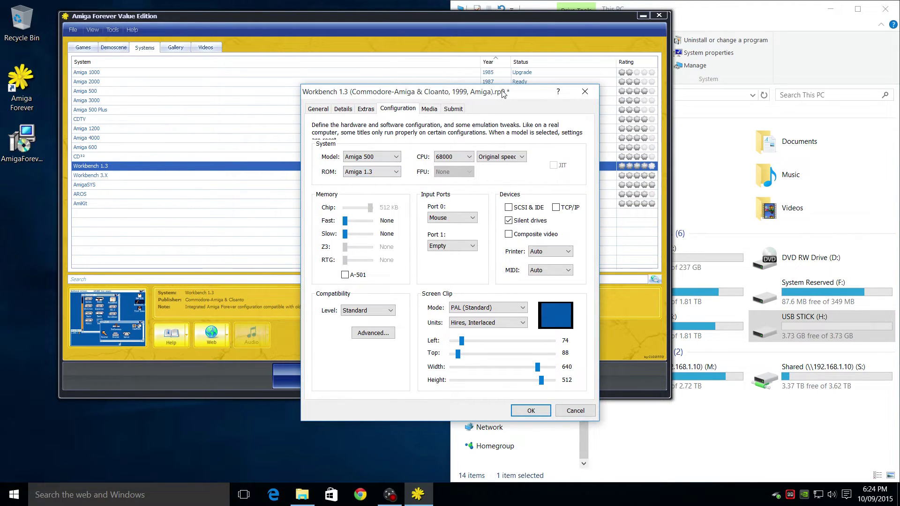
Set the built-in boot disk in the Workbench 1.3 media settings to Workbench 1.35 (hard disk image).
drag(504, 93, 314, 74)
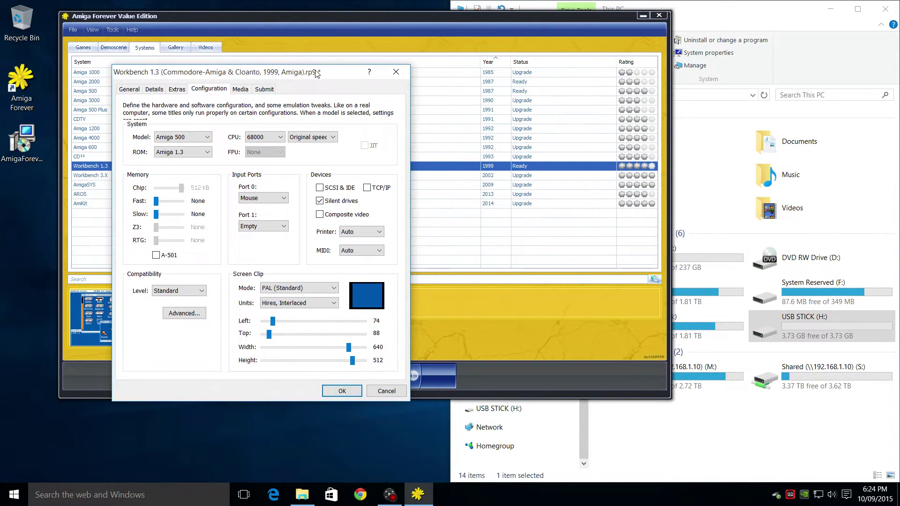
click(244, 92)
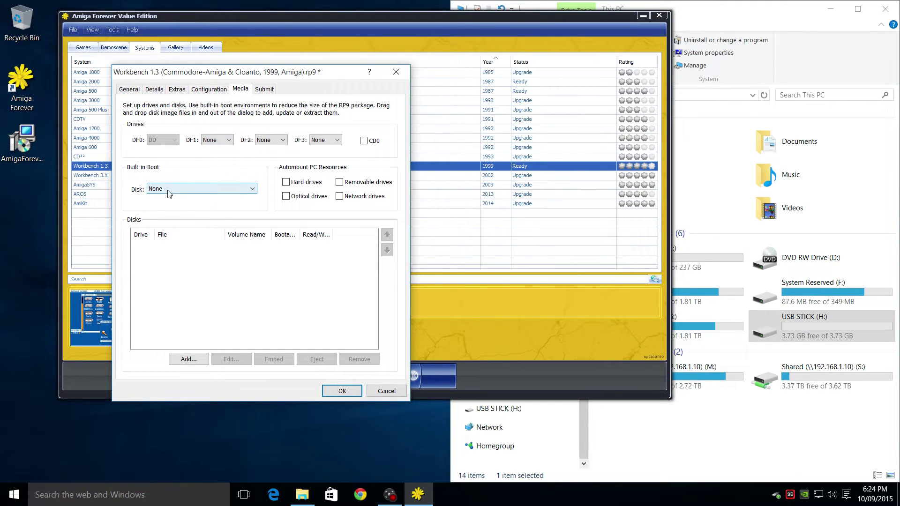
click(252, 193)
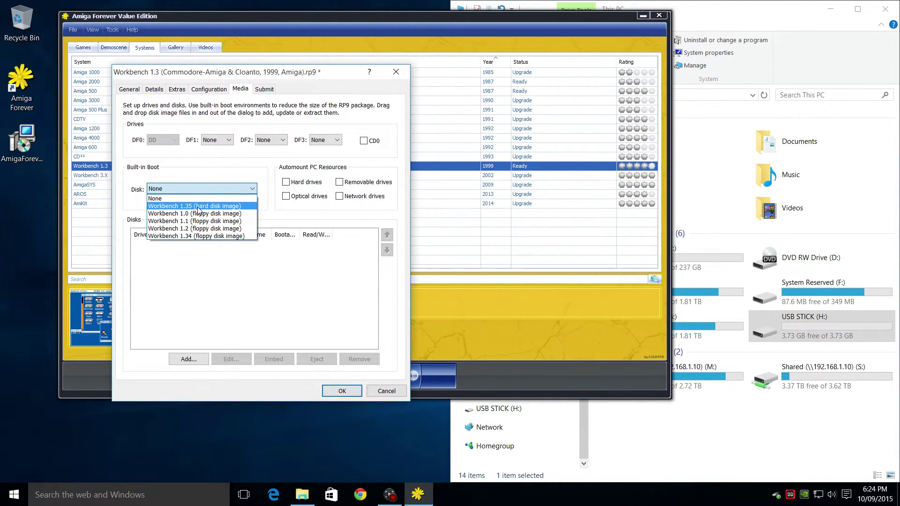
click(215, 206)
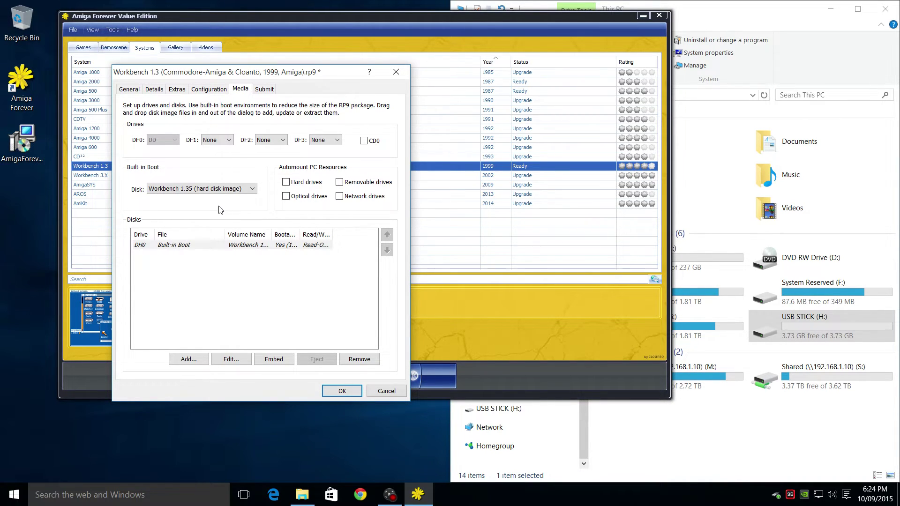
Create a folder named amiga on the USB STICK (H:) drive.
click(812, 324)
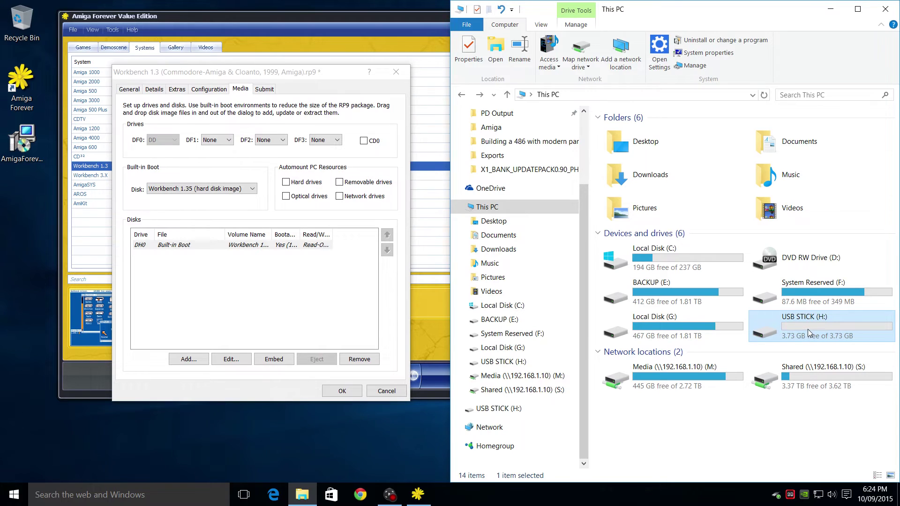
double_click(797, 327)
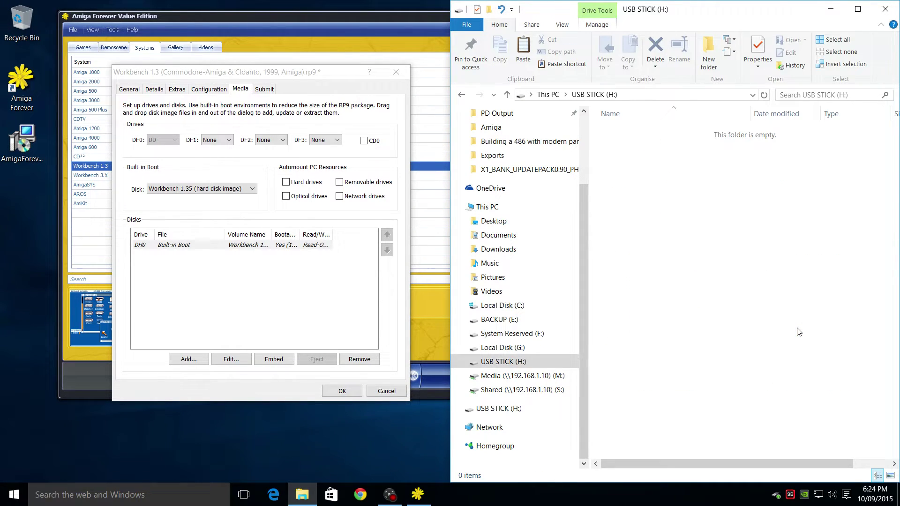
click(709, 59)
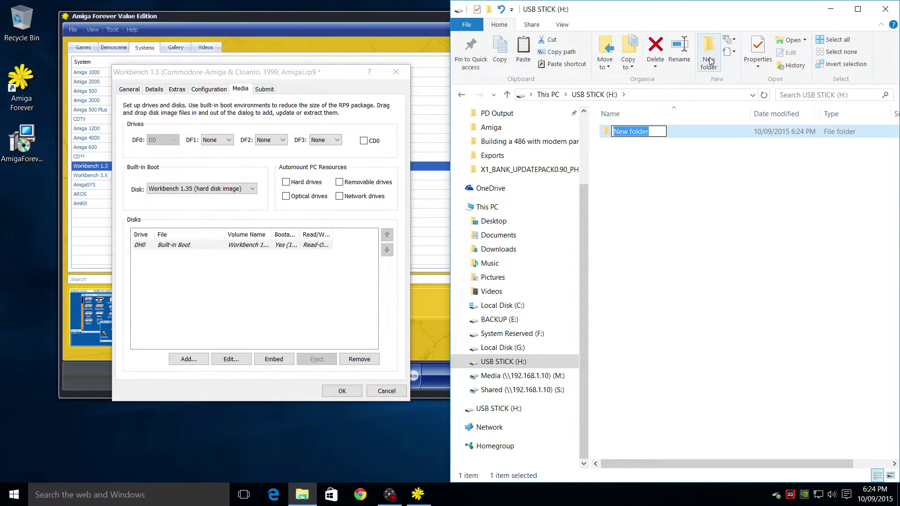
text(amiga)
key(Return)
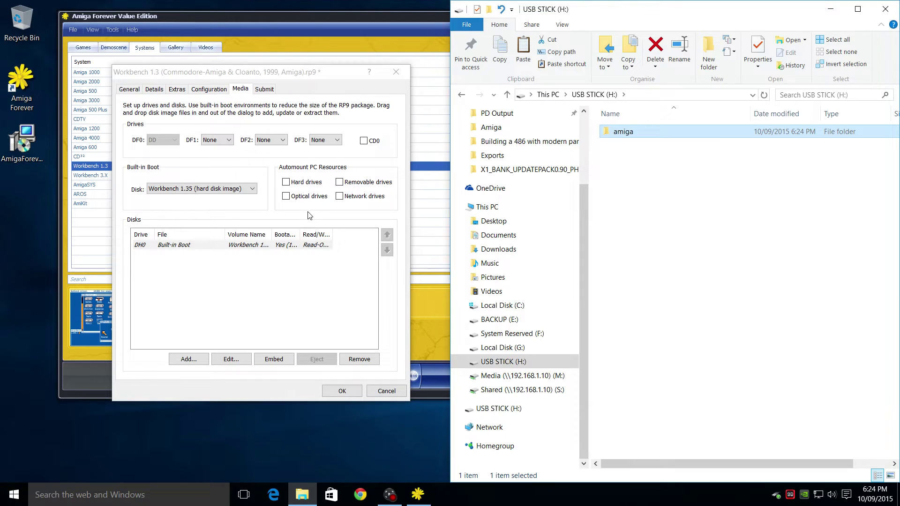
Add the amiga folder on the USB stick to the Workbench 1.3 disks as a Directory type disk.
click(190, 361)
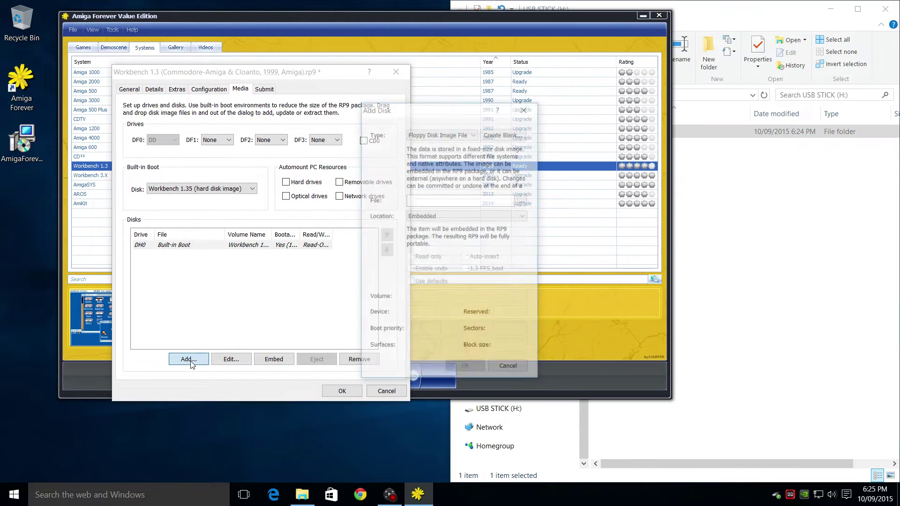
click(475, 134)
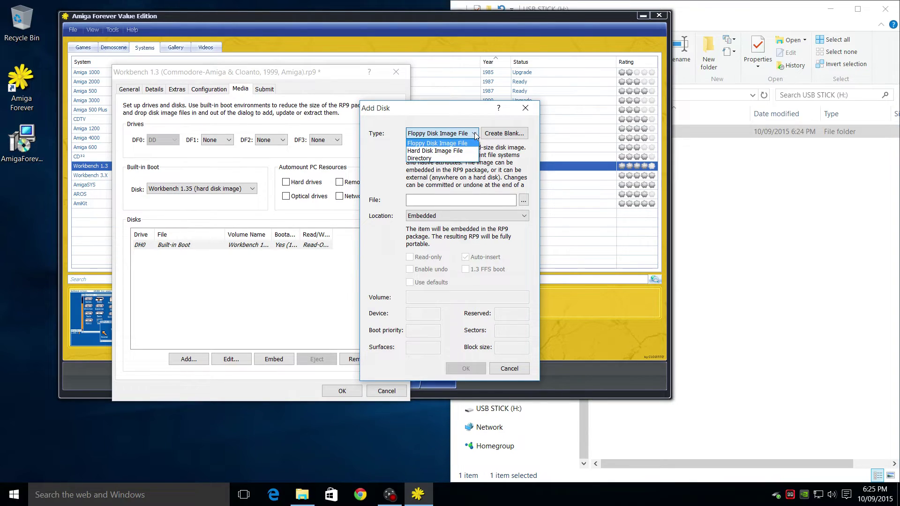
click(421, 158)
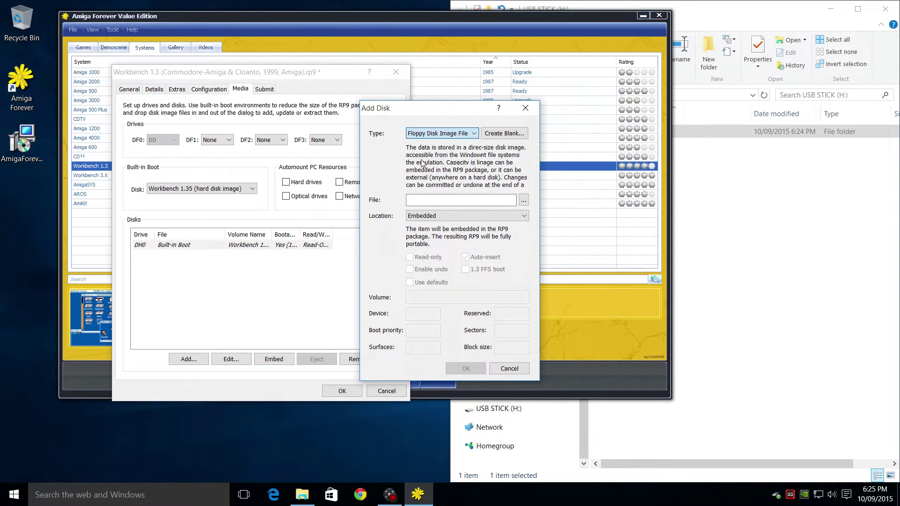
click(524, 201)
scroll(445, 244, down, 6)
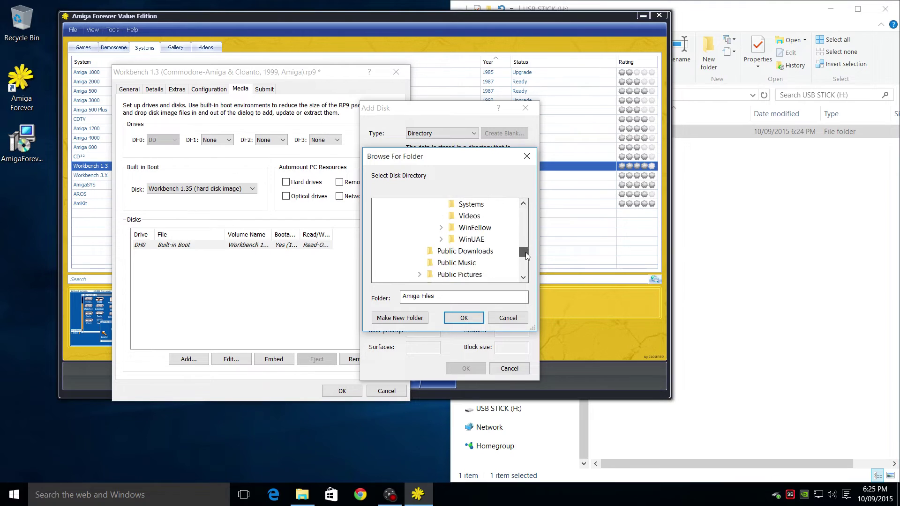
click(387, 251)
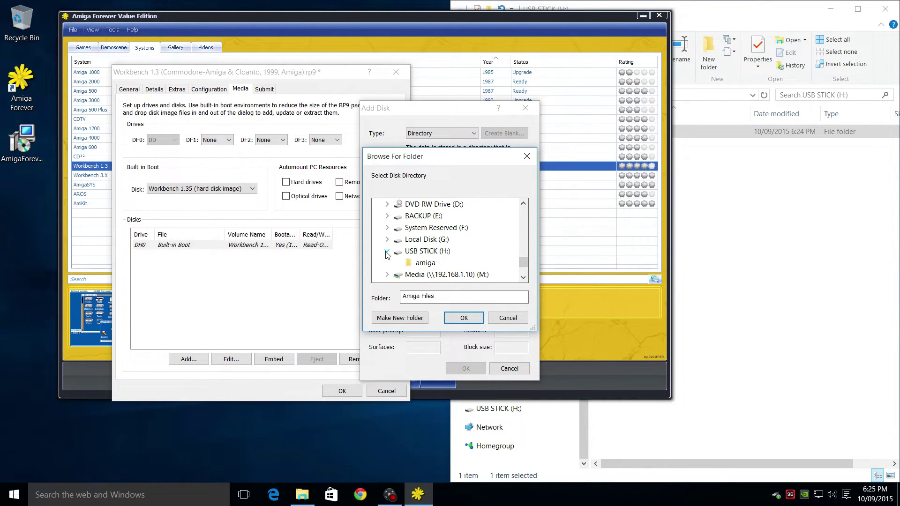
click(425, 263)
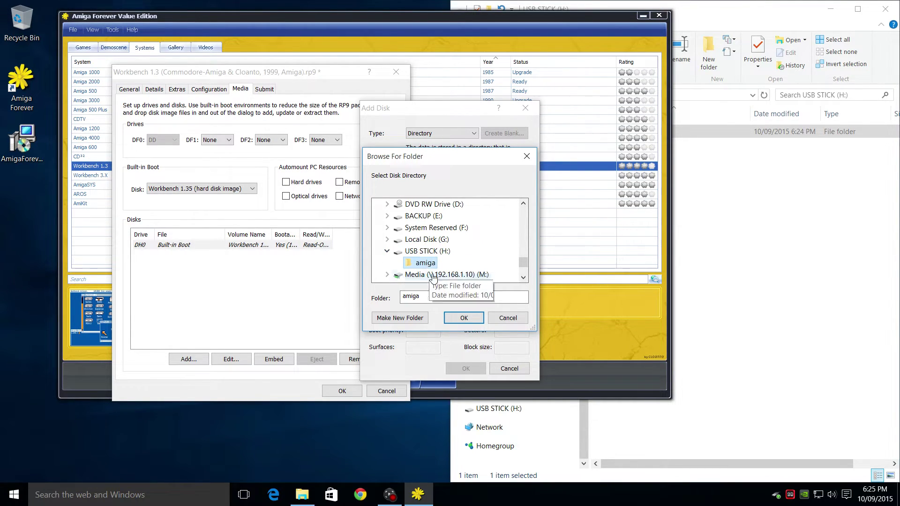
click(464, 318)
click(462, 368)
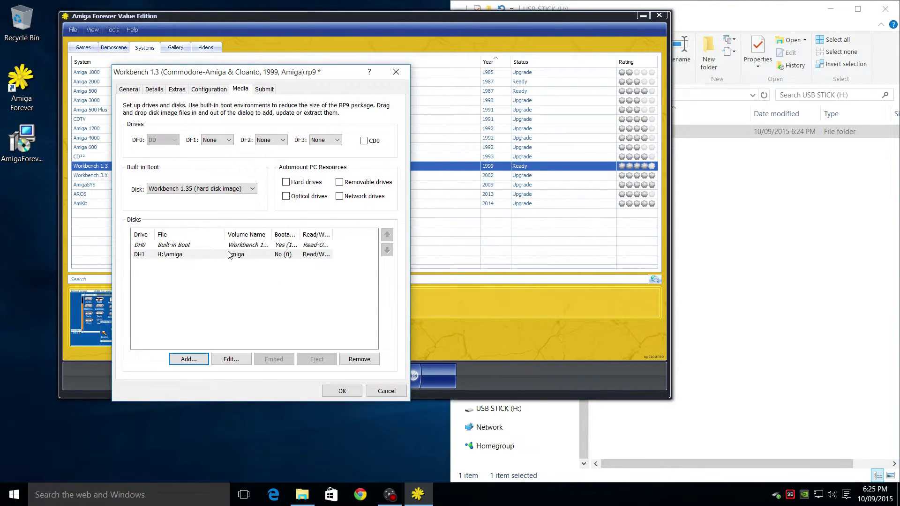
Save the Workbench 1.3 settings and launch the system.
click(344, 391)
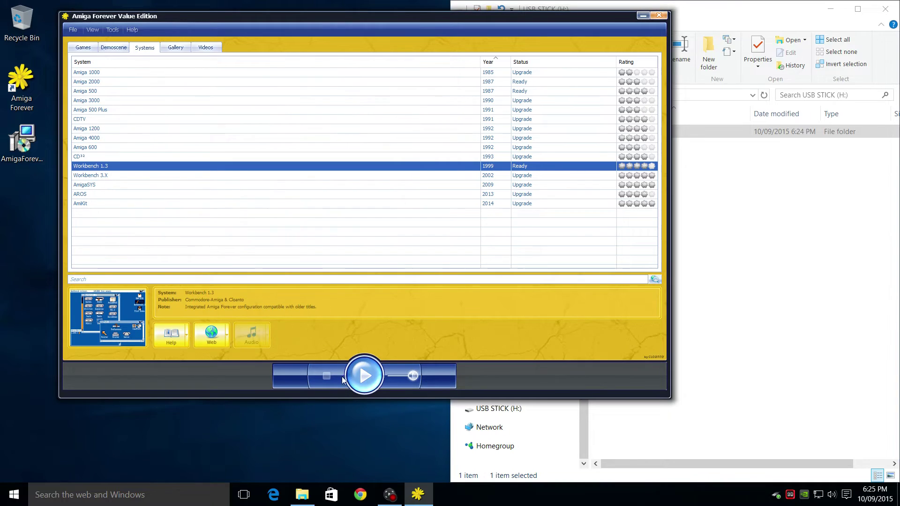
click(365, 376)
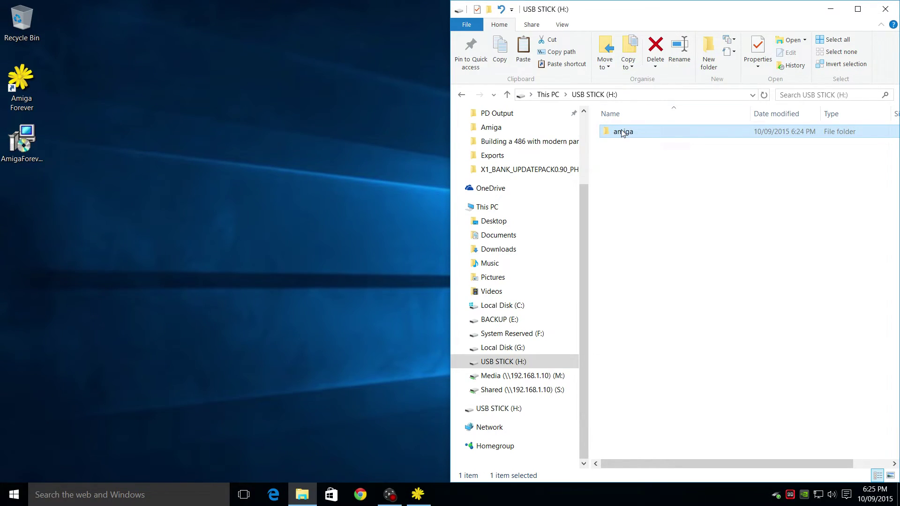
Show the contents of the USB stick's amiga folder and place a second File Explorer window beside it.
double_click(623, 132)
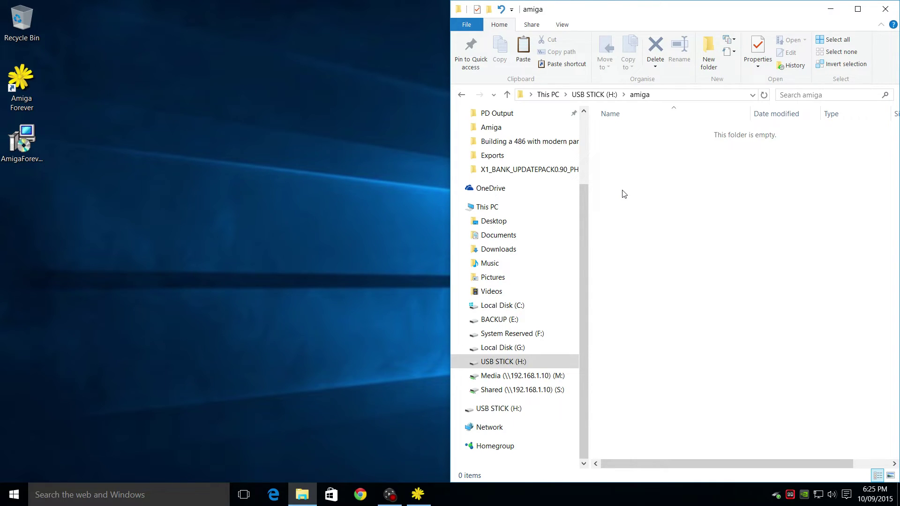
middle_click(302, 494)
key(super+Left)
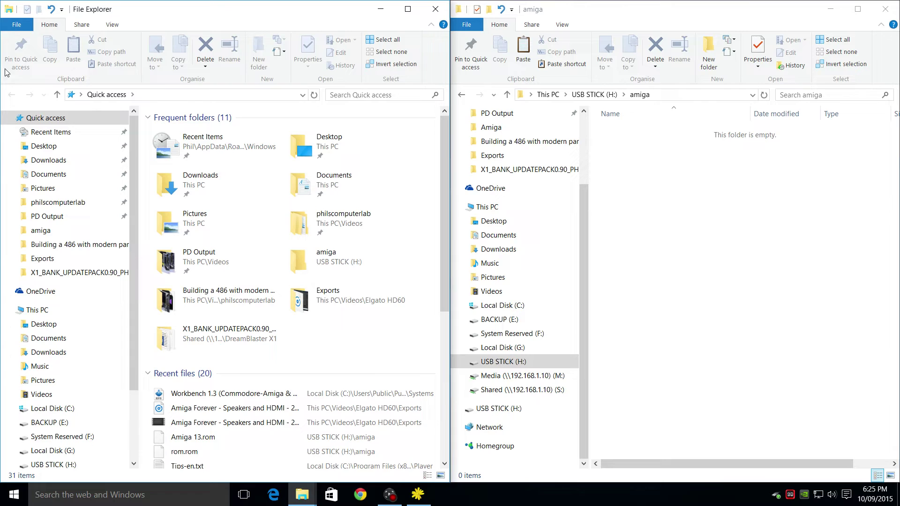
Go to the amiga_utilities folder in Shared, via the Amiga Files shortcut in C:\Program Files (x86)\Cloanto\Amiga Forever.
click(56, 410)
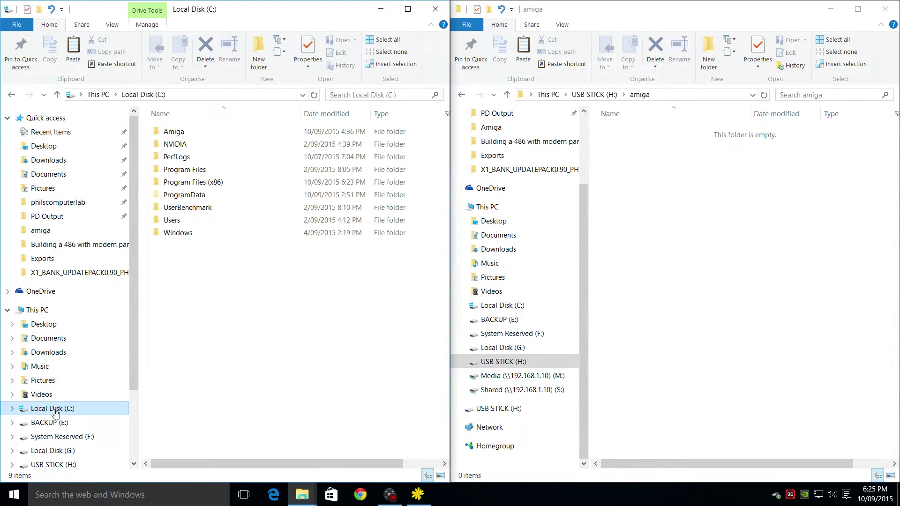
double_click(179, 183)
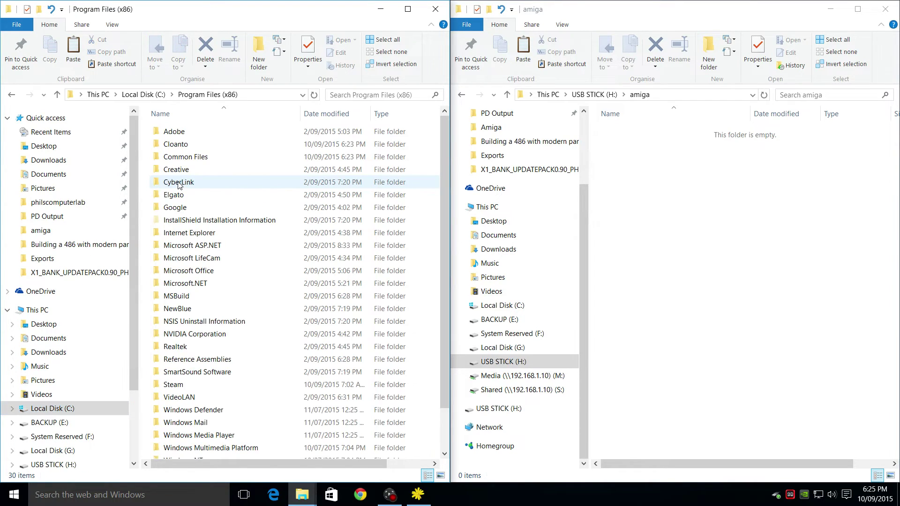
double_click(185, 145)
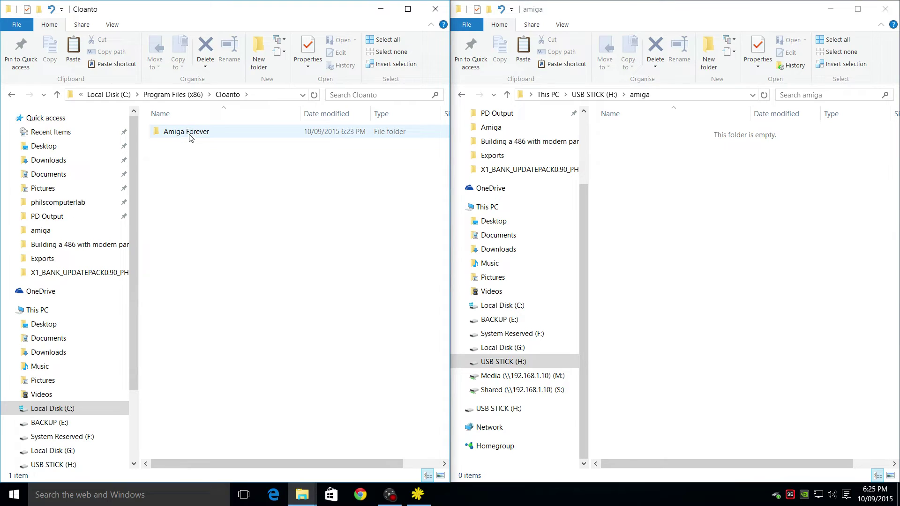
double_click(192, 135)
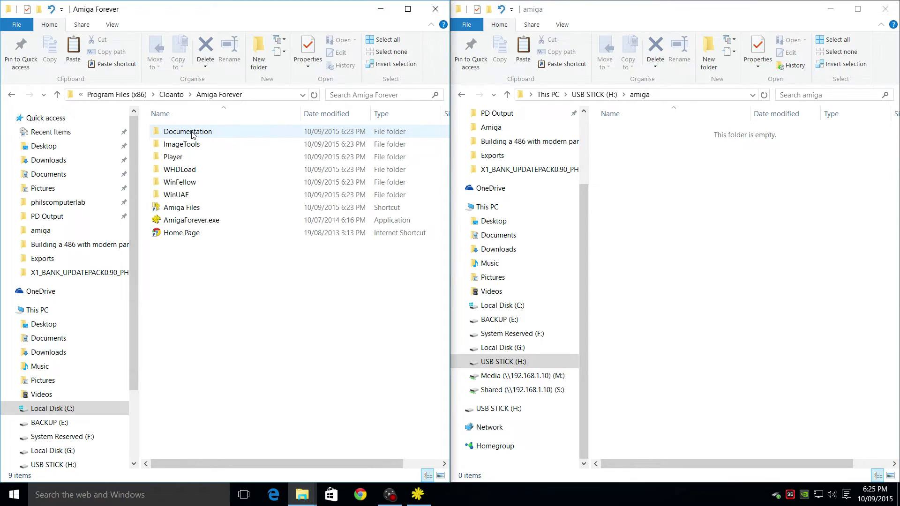
double_click(174, 209)
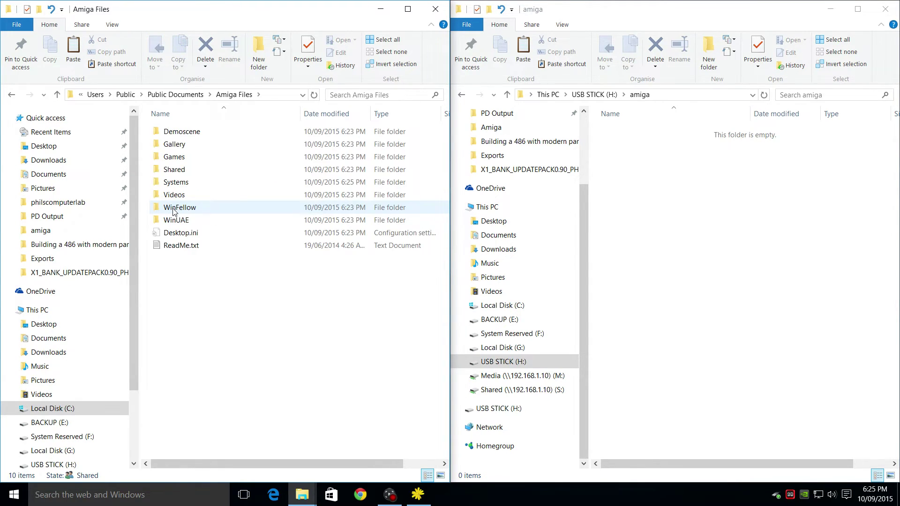
double_click(175, 170)
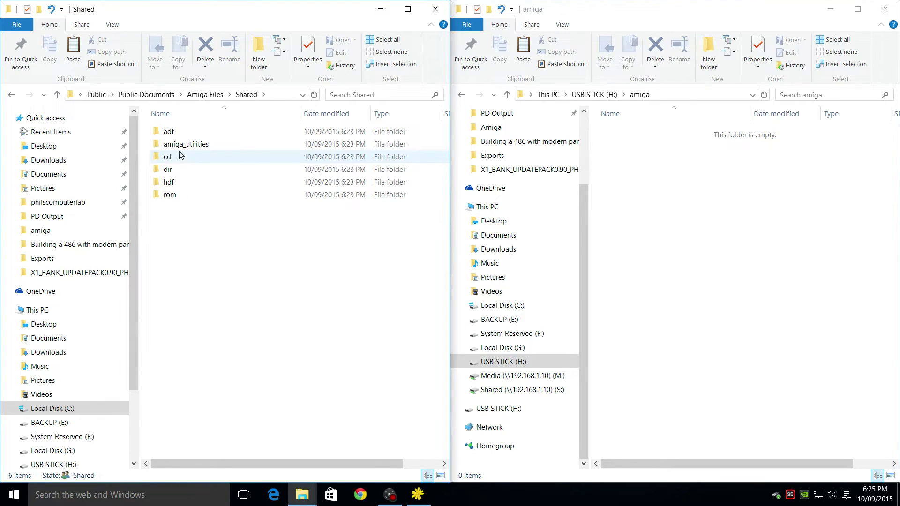
double_click(177, 146)
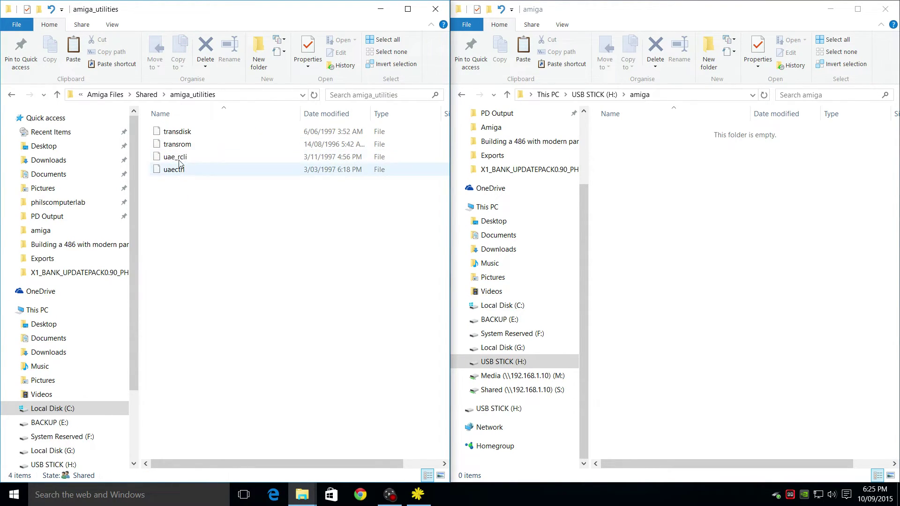
Copy the transrom file into the USB stick's amiga folder and close the amiga_utilities window.
right_click(183, 148)
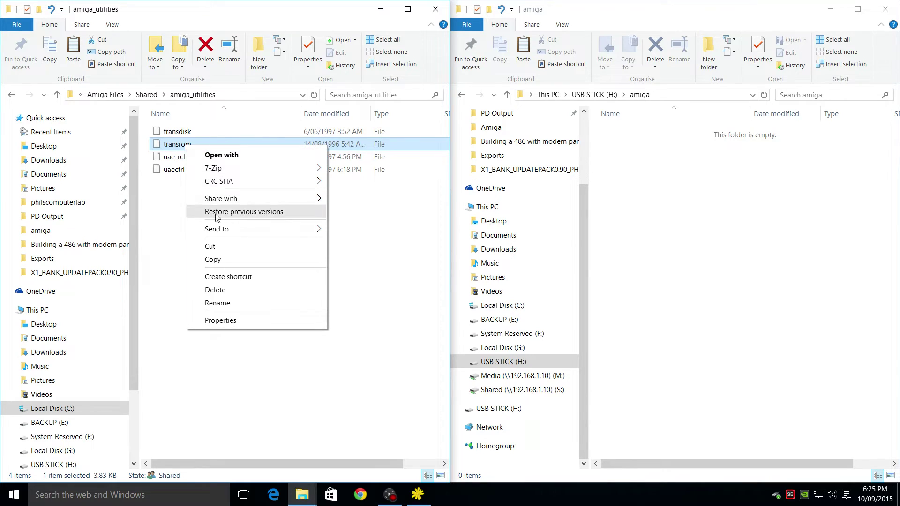
click(220, 258)
click(647, 189)
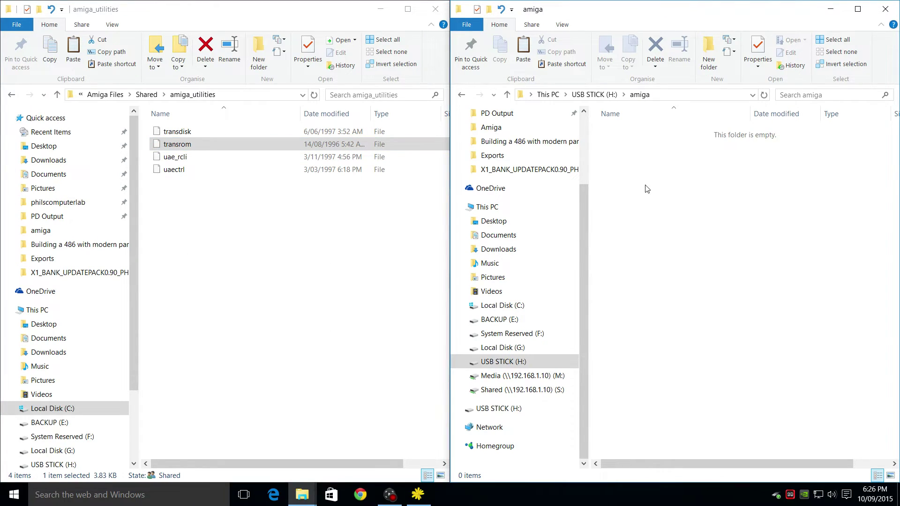
right_click(647, 189)
click(677, 270)
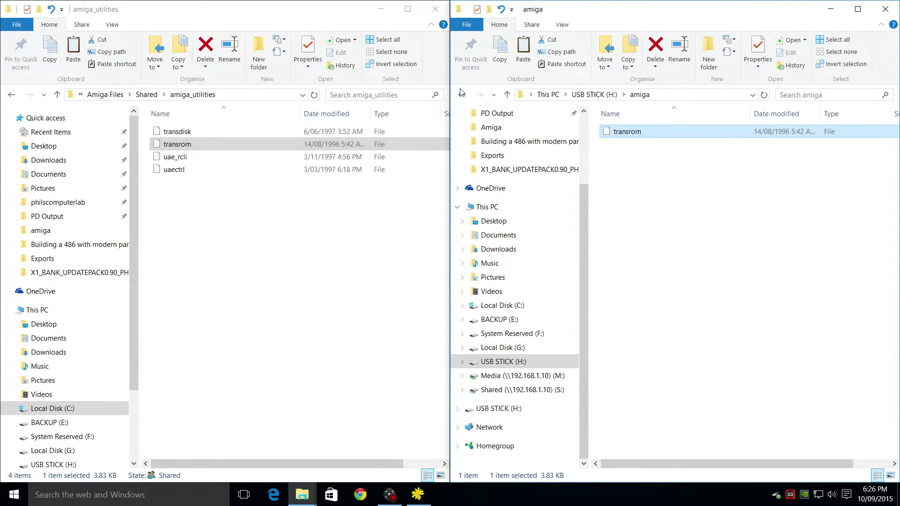
click(435, 14)
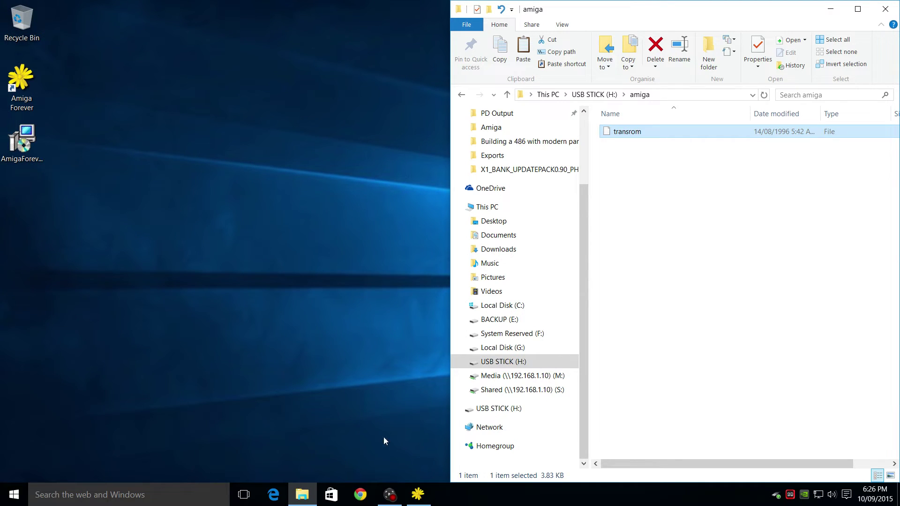
Switch to Amiga Forever, launch Workbench 1.3 and place its window beside the USB stick's File Explorer window.
click(417, 495)
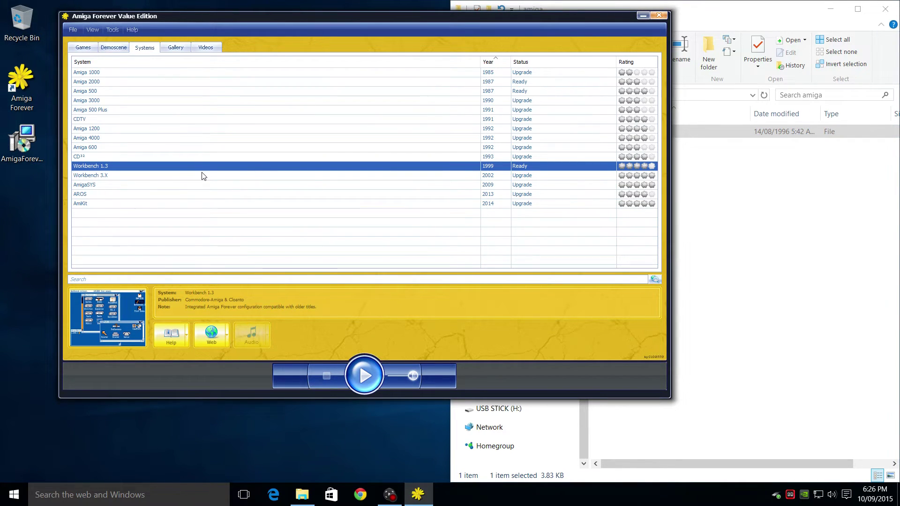
click(365, 375)
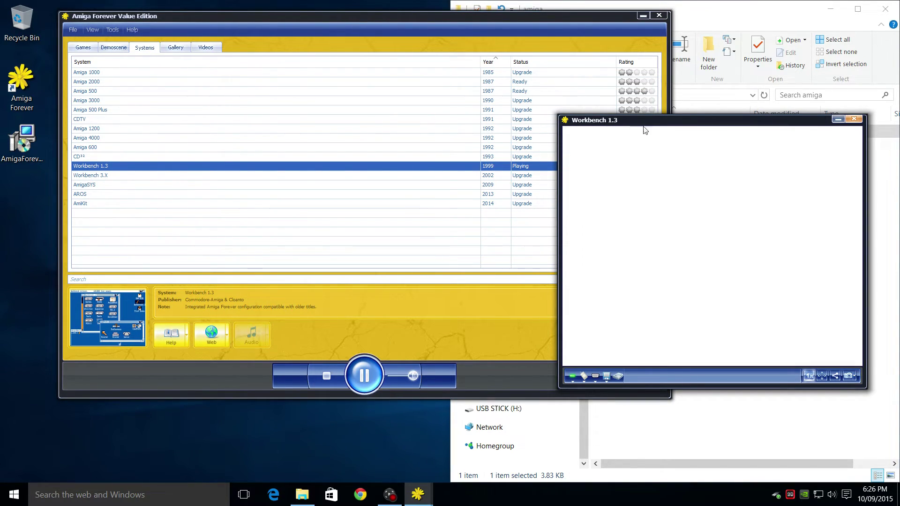
drag(669, 122, 260, 96)
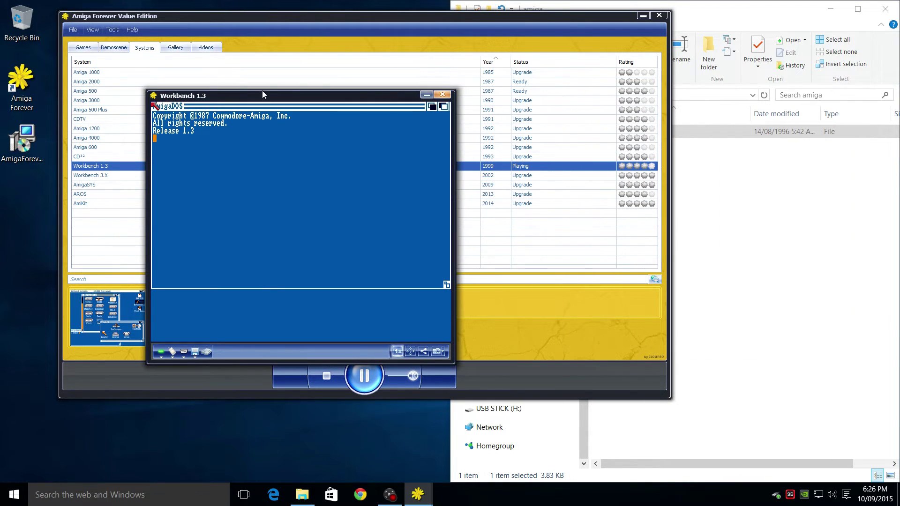
click(715, 14)
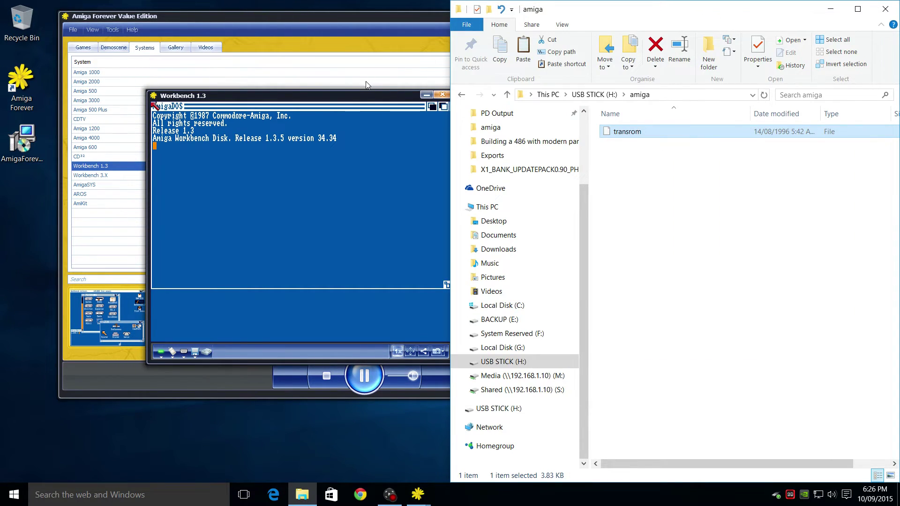
drag(350, 100, 300, 99)
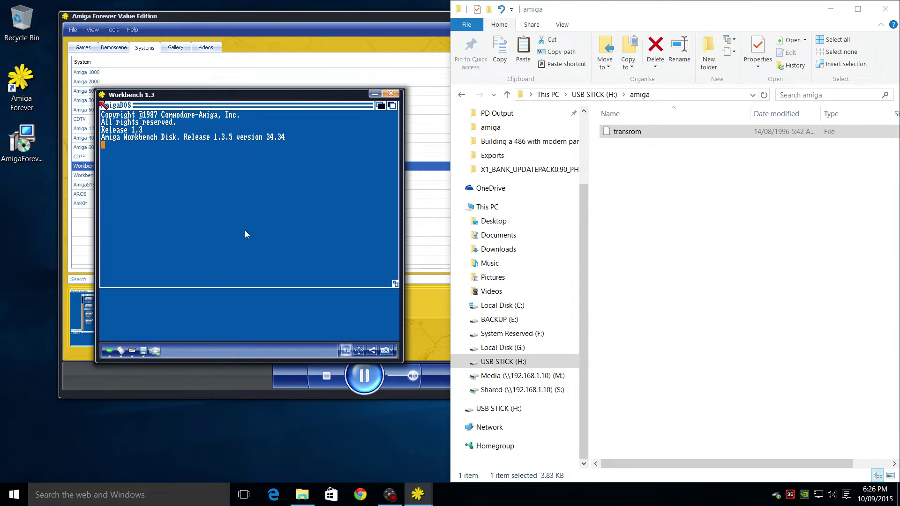
click(249, 255)
click(231, 254)
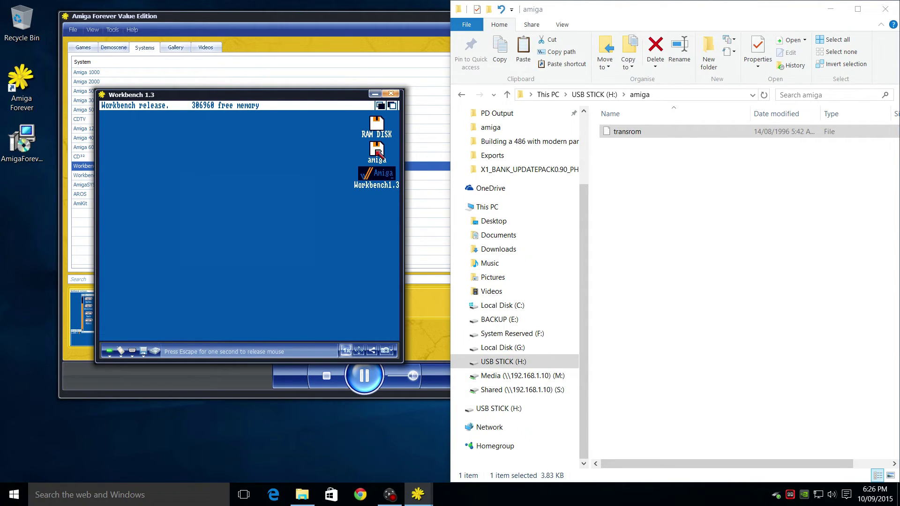
Check the amiga disk in Workbench, then open the Shell from the Workbench1.3 disk and place its window below the icons.
double_click(377, 151)
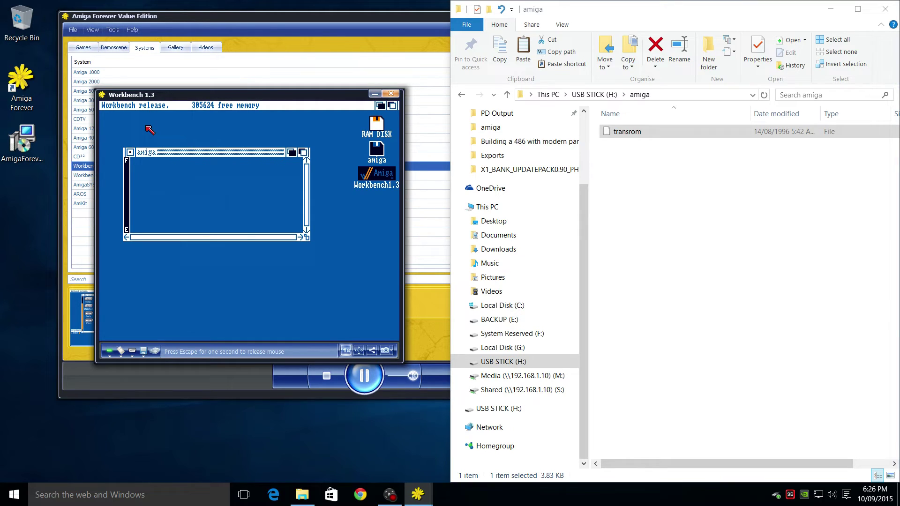
click(130, 152)
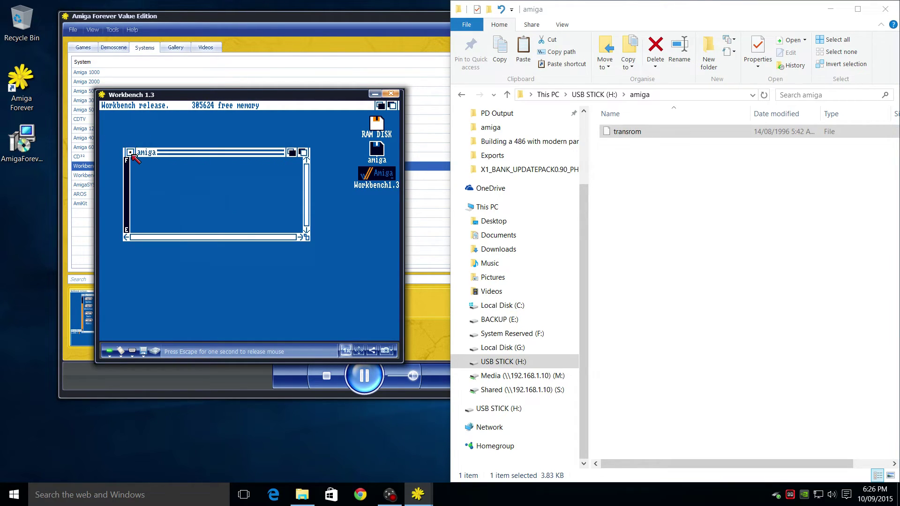
double_click(368, 176)
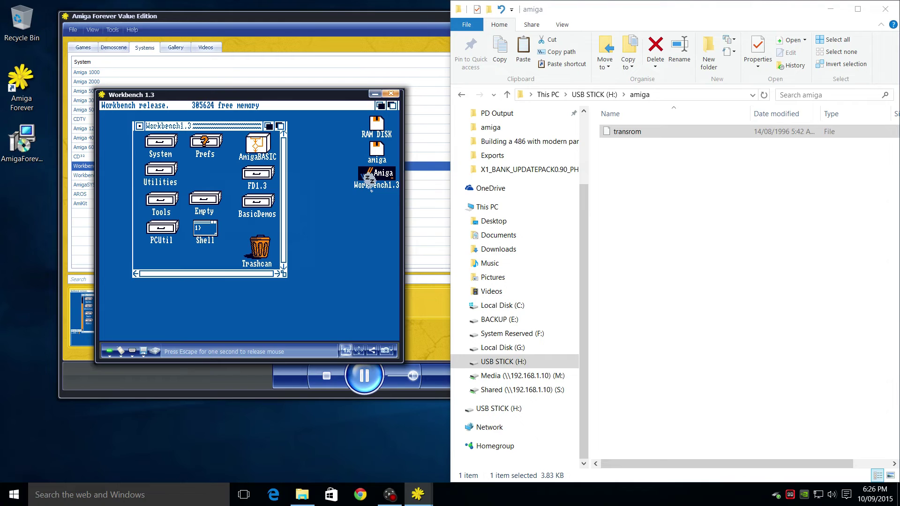
double_click(209, 233)
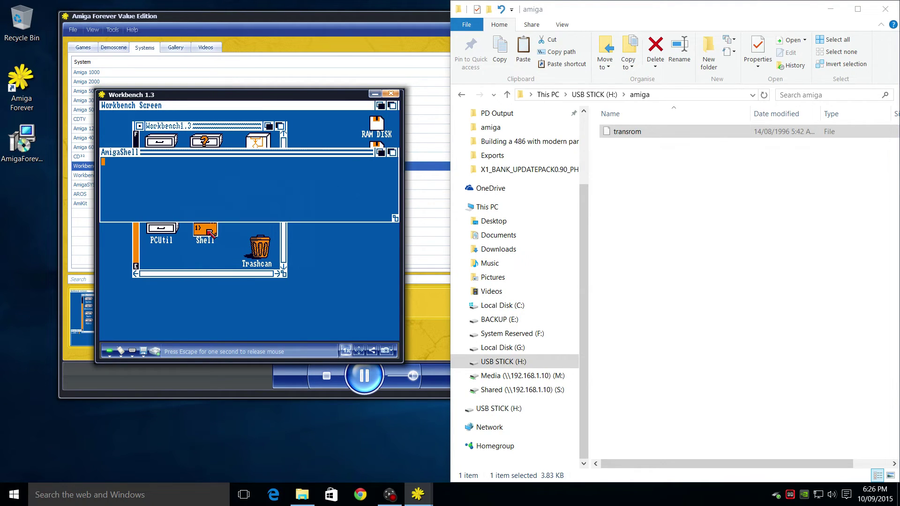
drag(231, 155, 231, 273)
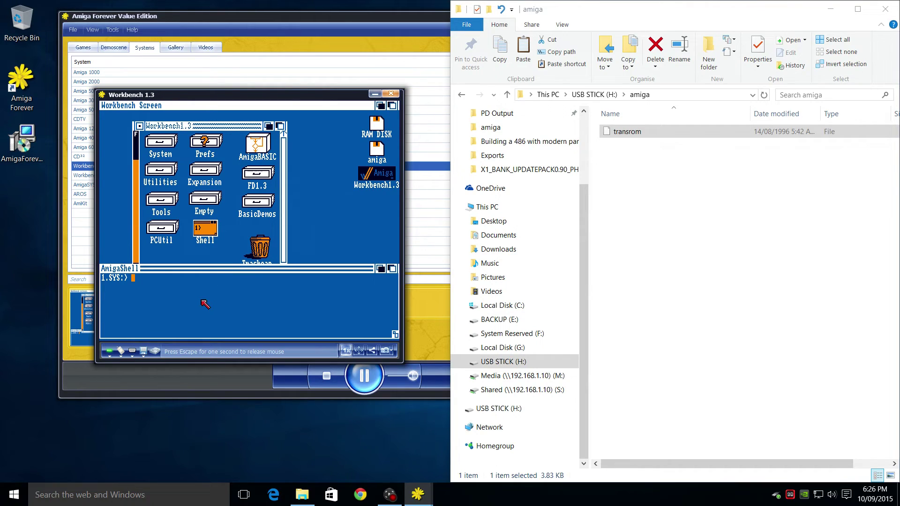
Run "amiga:transrom > amiga:kick13.rom" in the AmigaShell to dump the Kickstart ROM onto the USB stick folder.
text(amiga:transrom > amiga:kick)
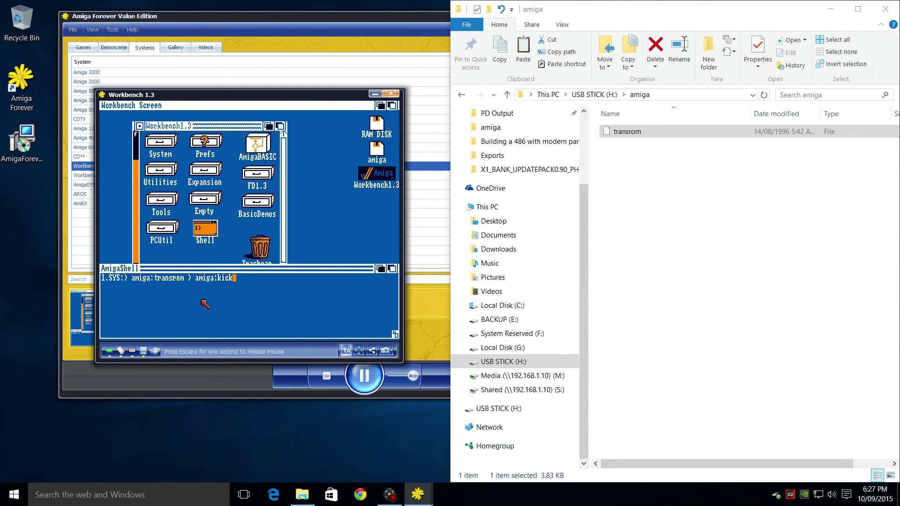
text(13.rom)
key(Return)
Refresh the USB stick's amiga folder and check the size of the kick13.rom file.
right_click(638, 215)
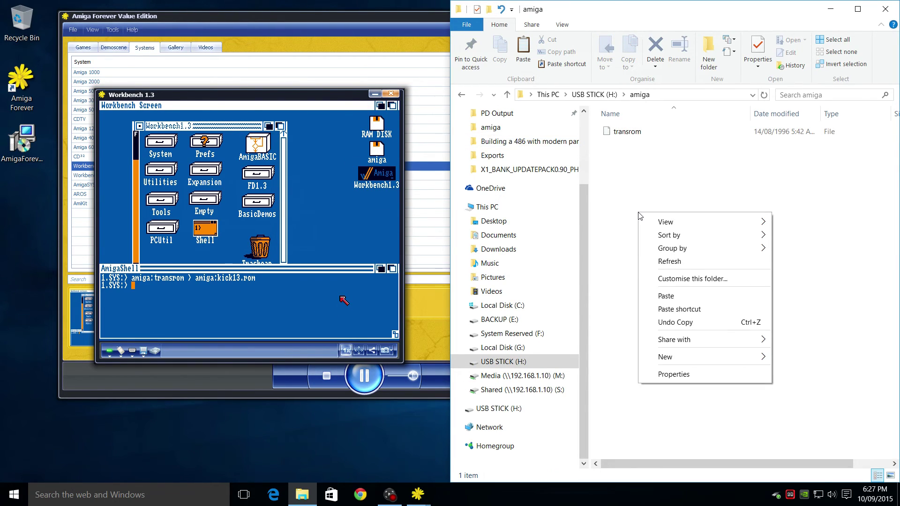
click(668, 261)
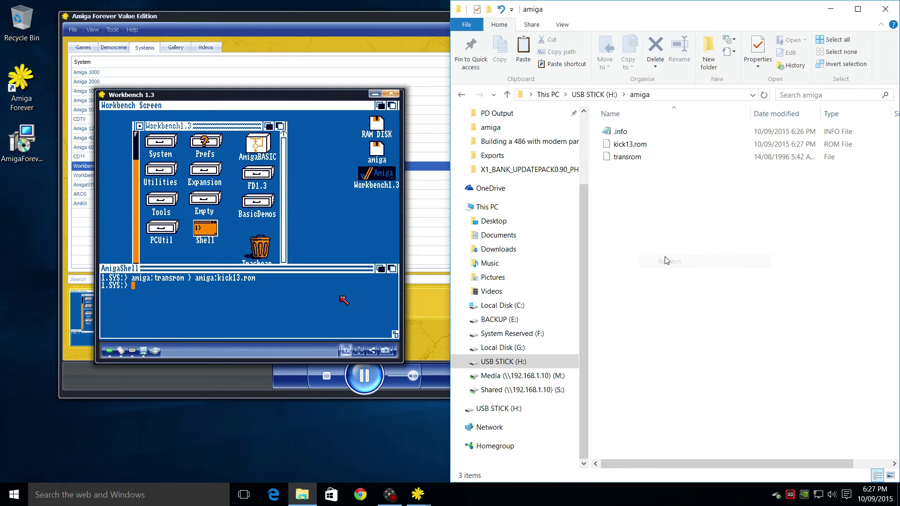
click(617, 146)
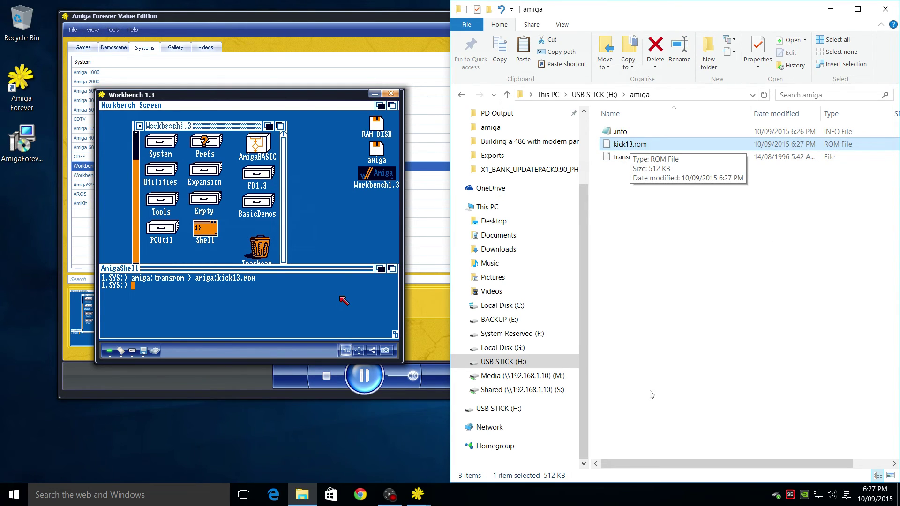
drag(650, 465, 670, 461)
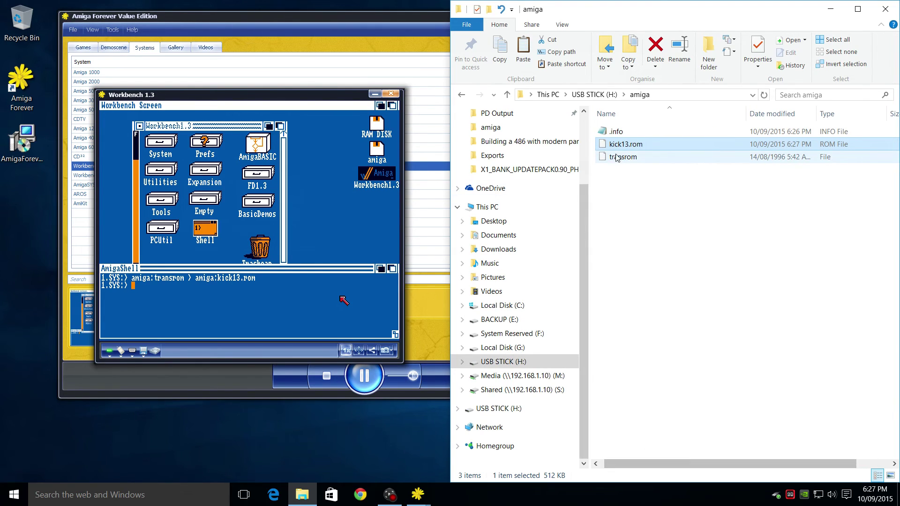